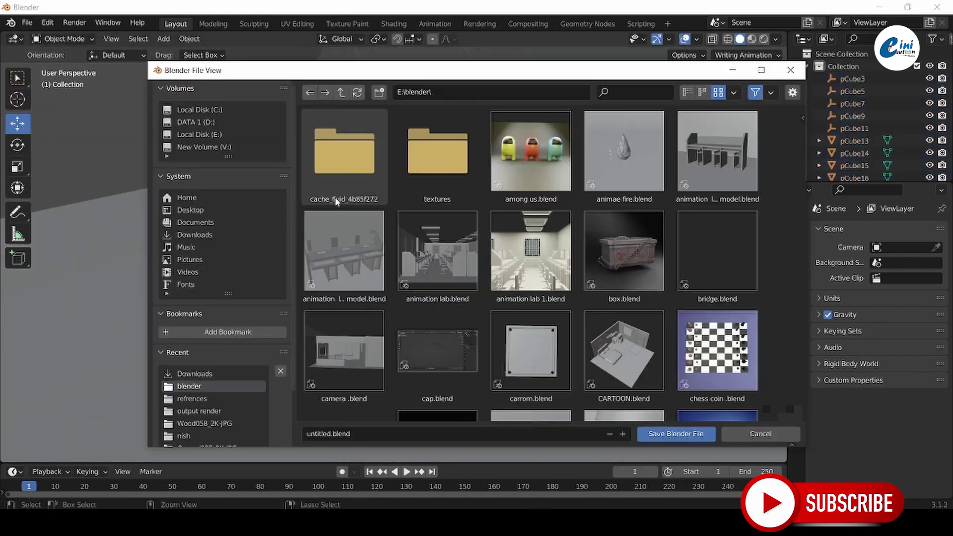
# - Save the scene as well.blend
pyautogui.click(676, 433)
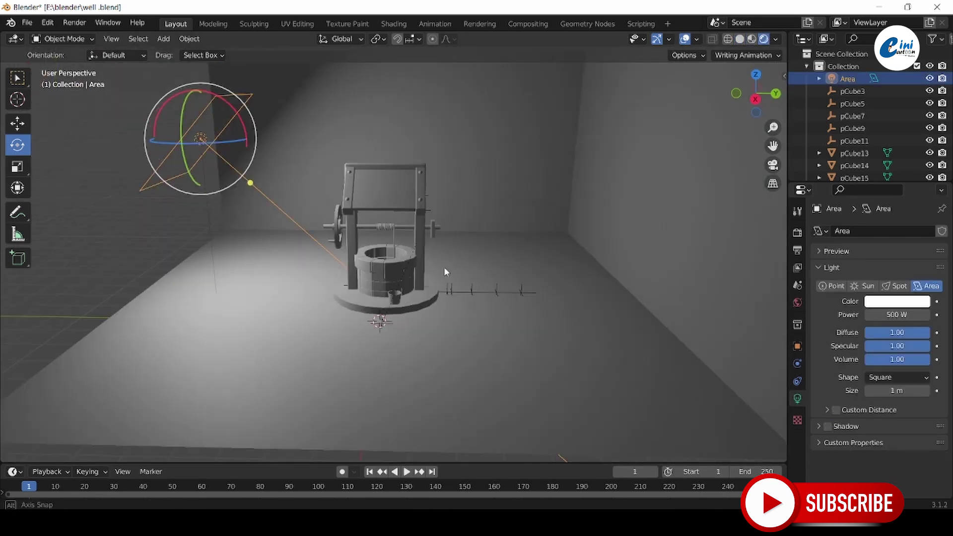
# - Place the first area light over the well at 250 W, tilted toward it
pyautogui.moveTo(443, 271); pyautogui.dragTo(347, 224, button='middle')
pyautogui.press('g')
pyautogui.write('250')
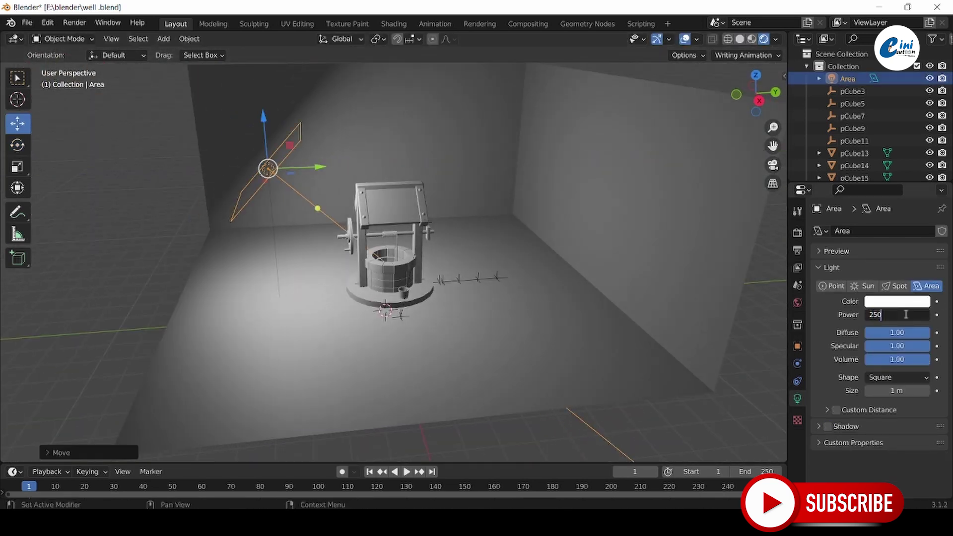
pyautogui.press('Return')
pyautogui.moveTo(446, 248); pyautogui.dragTo(347, 199, button='middle')
pyautogui.click(17, 144)
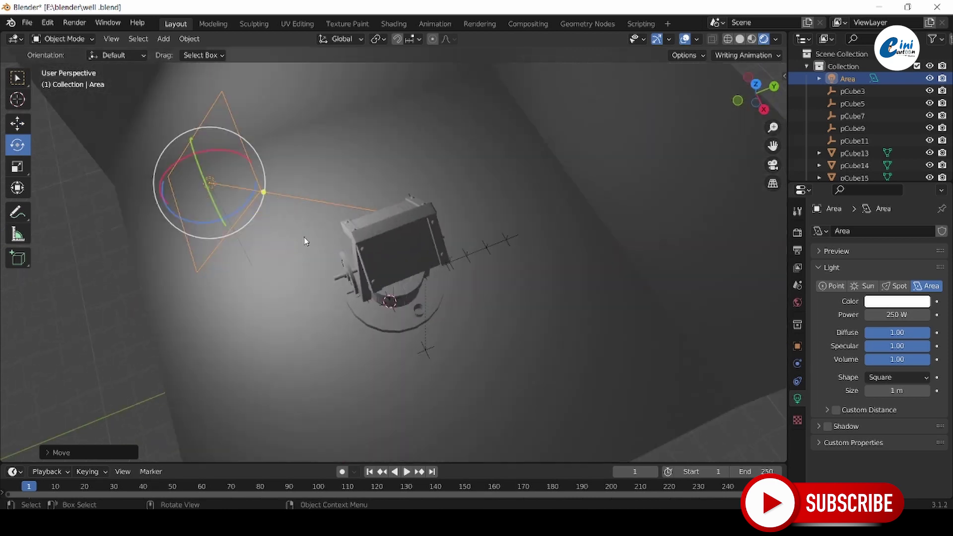
pyautogui.press('r')
pyautogui.moveTo(304, 241); pyautogui.dragTo(347, 198, button='middle')
pyautogui.click(18, 123)
# - Duplicate the area light, tilt the copy toward the well and set it to 200 W
pyautogui.hotkey('shift', 'd')
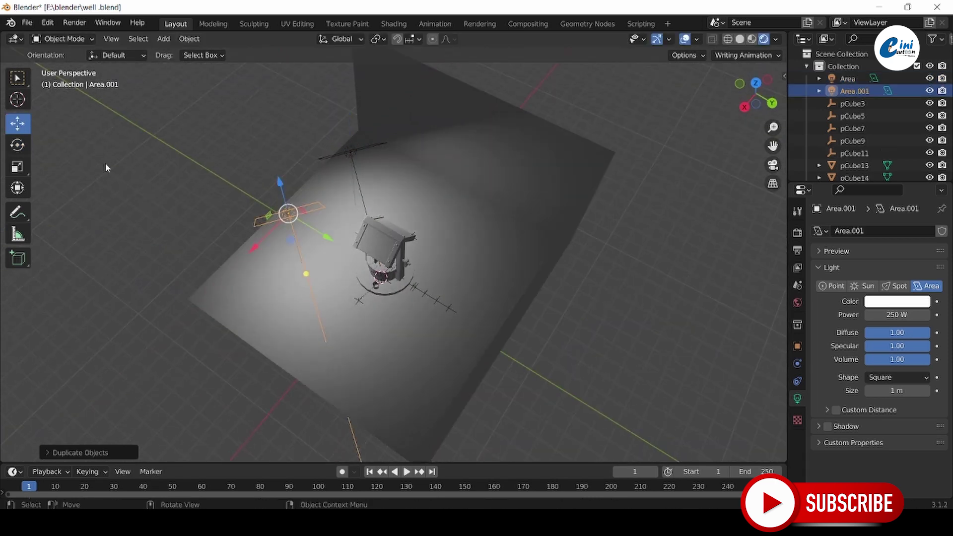
pyautogui.click(17, 144)
pyautogui.moveTo(318, 234); pyautogui.dragTo(339, 237)
pyautogui.click(249, 271)
pyautogui.moveTo(249, 271); pyautogui.dragTo(254, 195, button='middle')
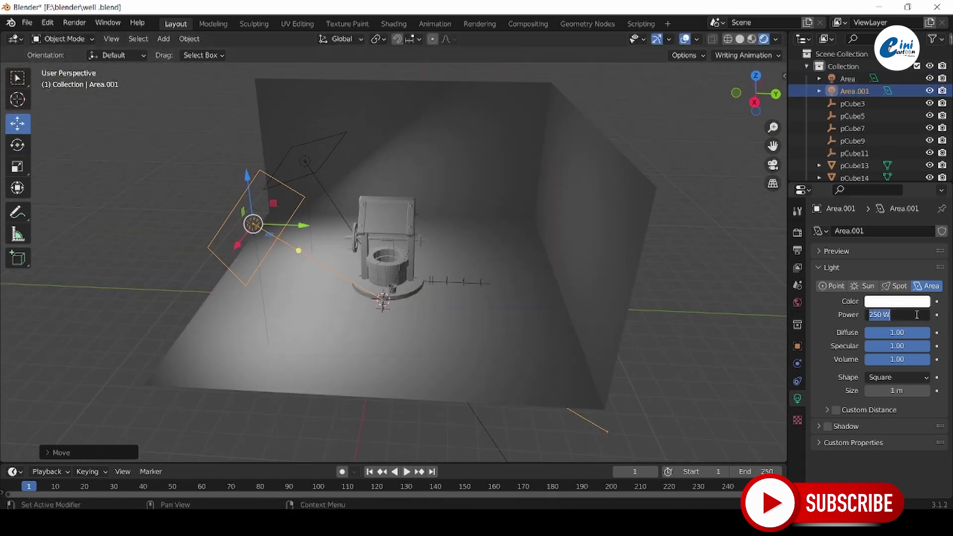
pyautogui.write('200')
pyautogui.press('Return')
pyautogui.moveTo(447, 258); pyautogui.dragTo(463, 243, button='middle')
pyautogui.hotkey('ctrl', 's')
# - Save the file and add a third area light moved up above the well
pyautogui.click(317, 124)
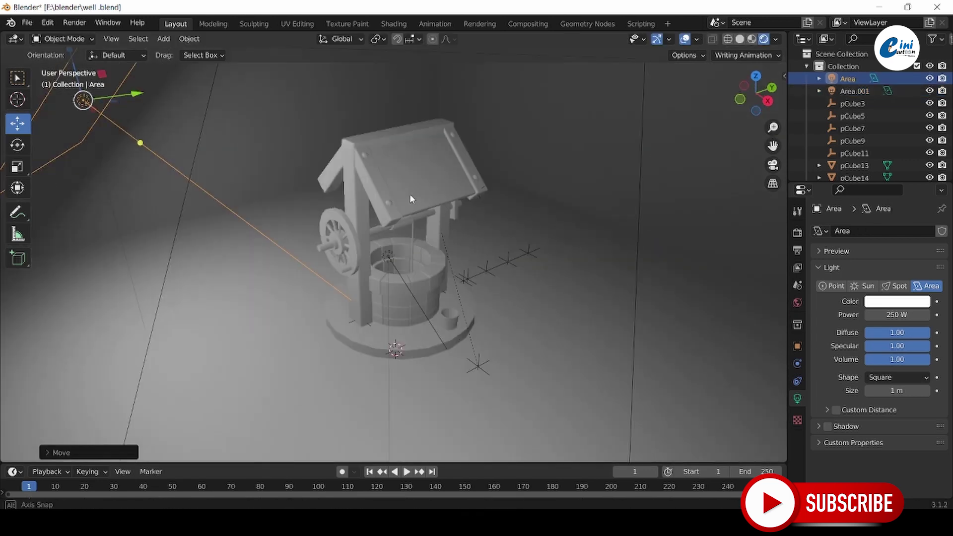
pyautogui.moveTo(409, 194); pyautogui.dragTo(422, 271, button='middle')
pyautogui.hotkey('ctrl', 's')
pyautogui.moveTo(402, 241); pyautogui.dragTo(361, 238, button='middle')
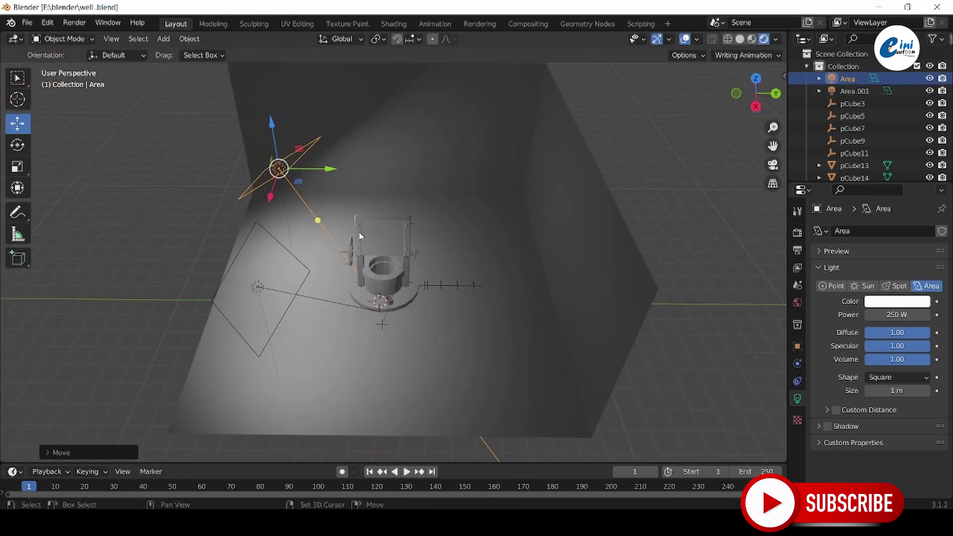
pyautogui.hotkey('shift', 'a')
pyautogui.click(436, 232)
pyautogui.press('g')
pyautogui.click(546, 173)
# - Rotate the new overhead light from a straight side view
pyautogui.press('s')
pyautogui.press('Escape')
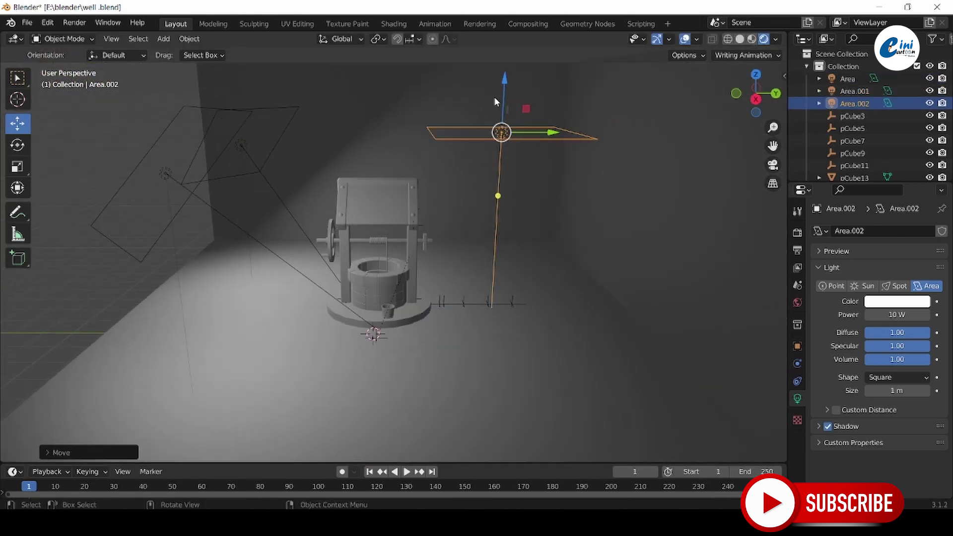
pyautogui.press('KP_3')
pyautogui.press('r')
pyautogui.moveTo(530, 144); pyautogui.dragTo(477, 208, button='middle')
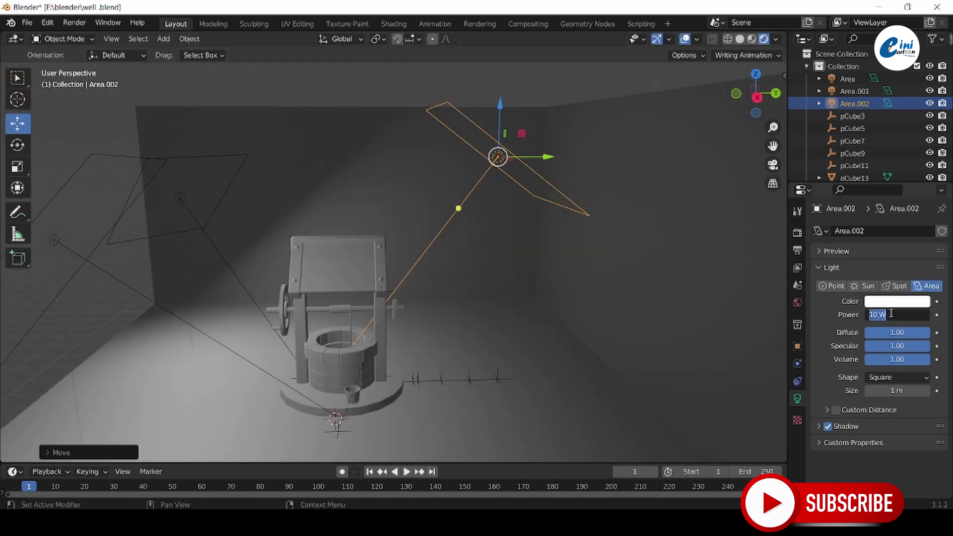
# - Set the overhead light's power to 100 W and enlarge it about threefold
pyautogui.doubleClick(896, 315)
pyautogui.write('100')
pyautogui.press('Return')
pyautogui.moveTo(496, 207); pyautogui.dragTo(524, 206)
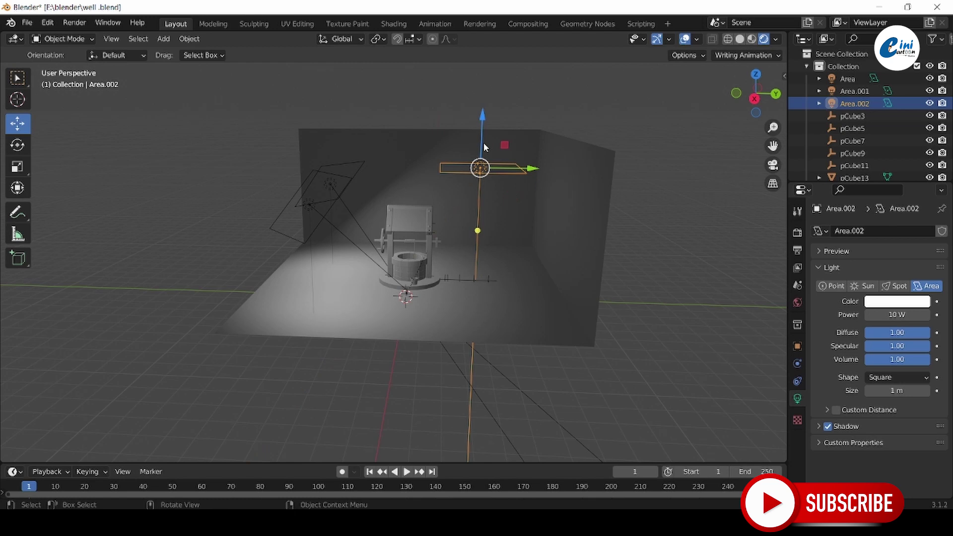
pyautogui.press('s')
pyautogui.click(897, 308)
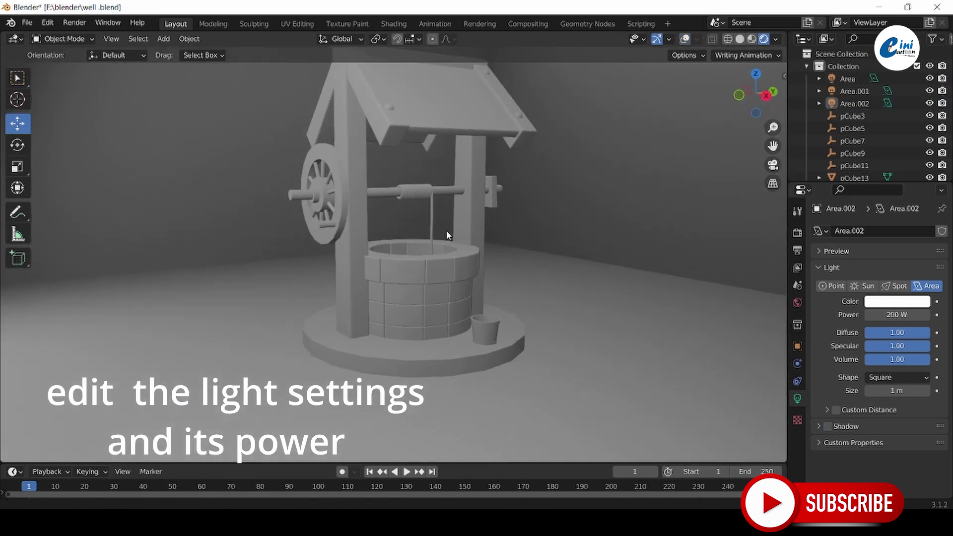
# - Give the overhead light a warm pale-yellow colour and save the file
pyautogui.moveTo(445, 230); pyautogui.dragTo(452, 228, button='middle')
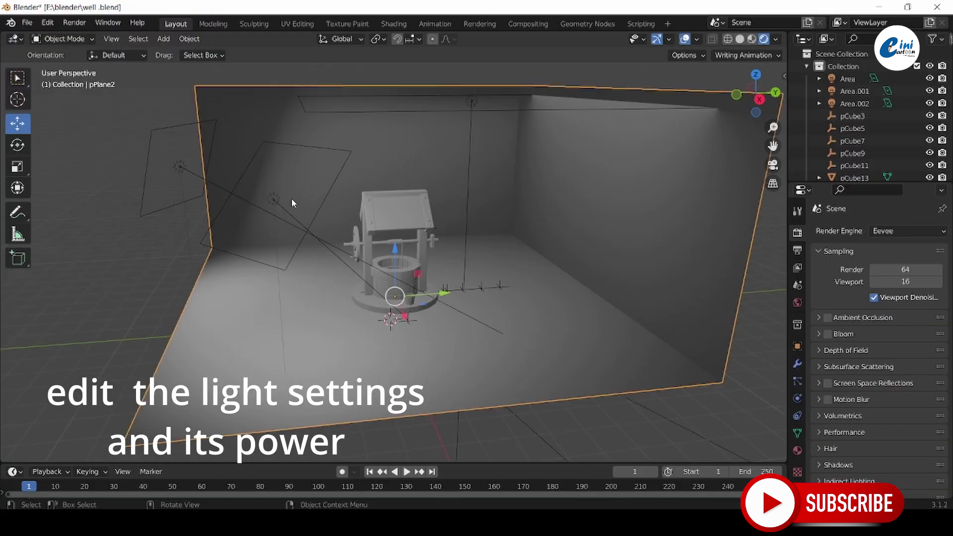
pyautogui.click(797, 398)
pyautogui.click(896, 301)
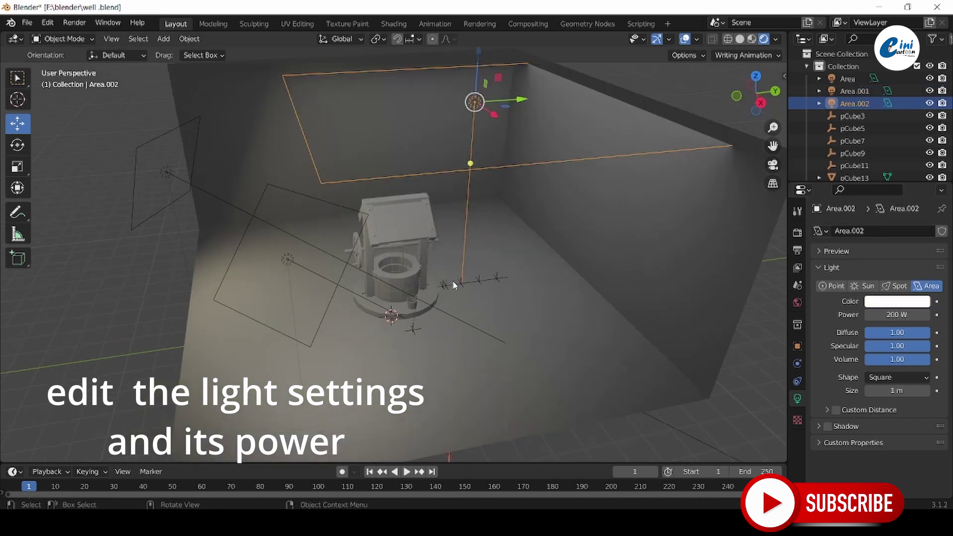
pyautogui.hotkey('ctrl', 's')
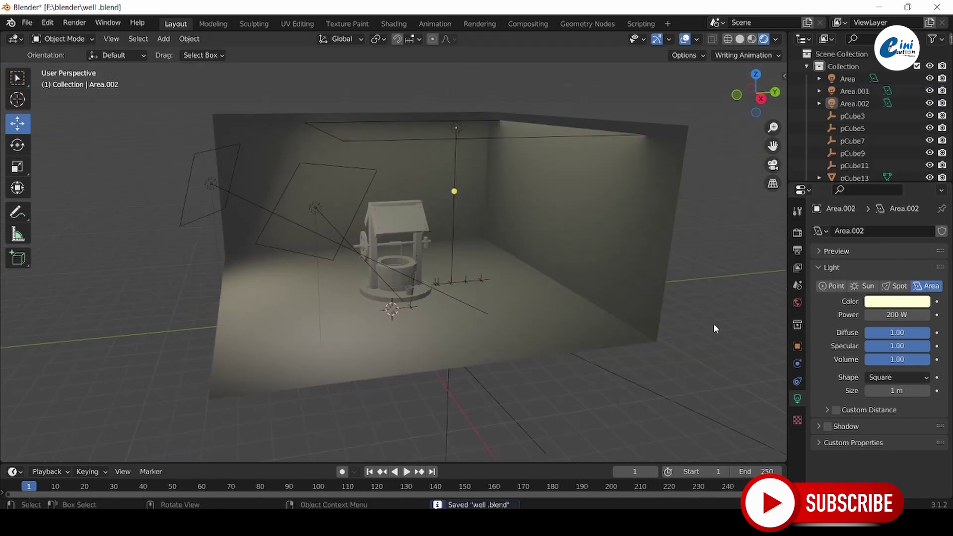
# - Add a camera and set its rotation to 90°, 0°, 35°
pyautogui.hotkey('ctrl', 's')
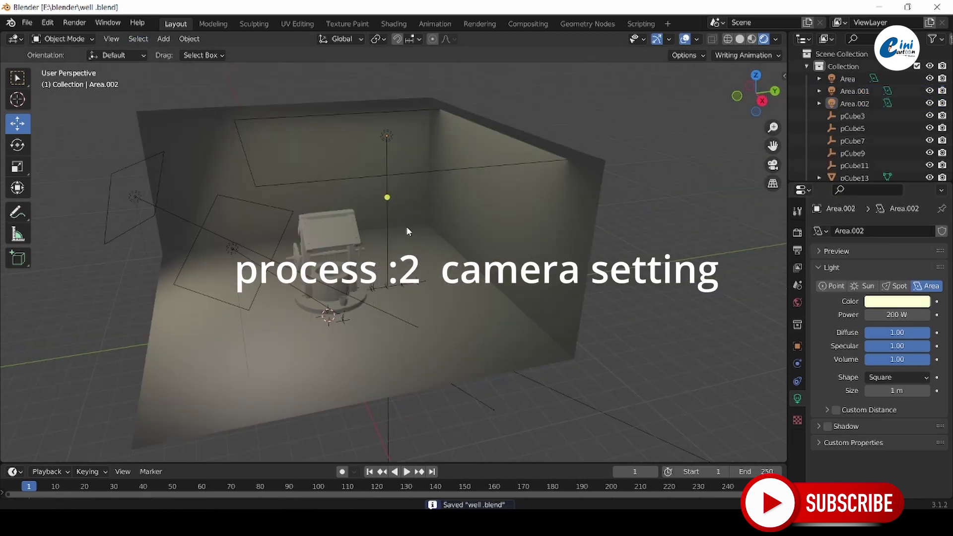
pyautogui.hotkey('shift', 'a')
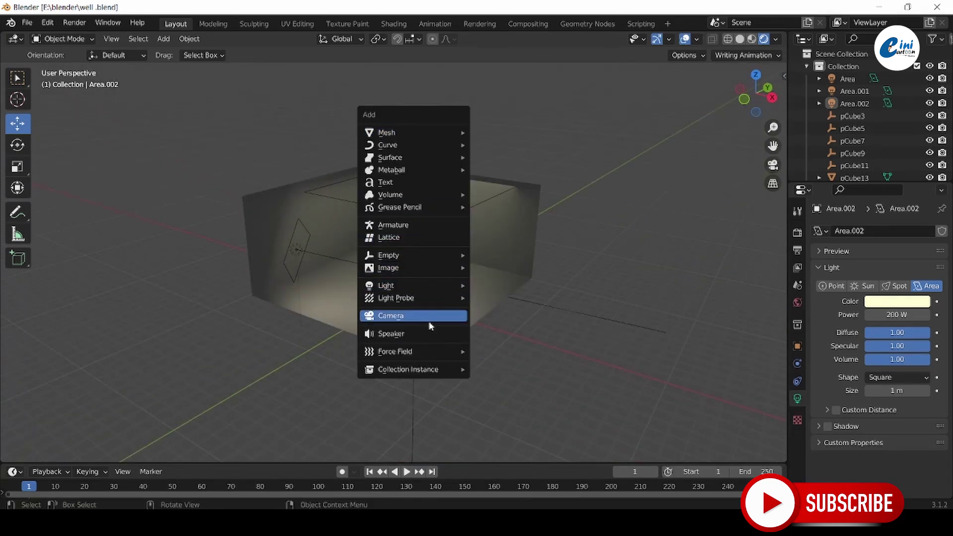
pyautogui.click(390, 316)
pyautogui.moveTo(580, 343); pyautogui.dragTo(600, 241)
pyautogui.press('n')
pyautogui.click(725, 153)
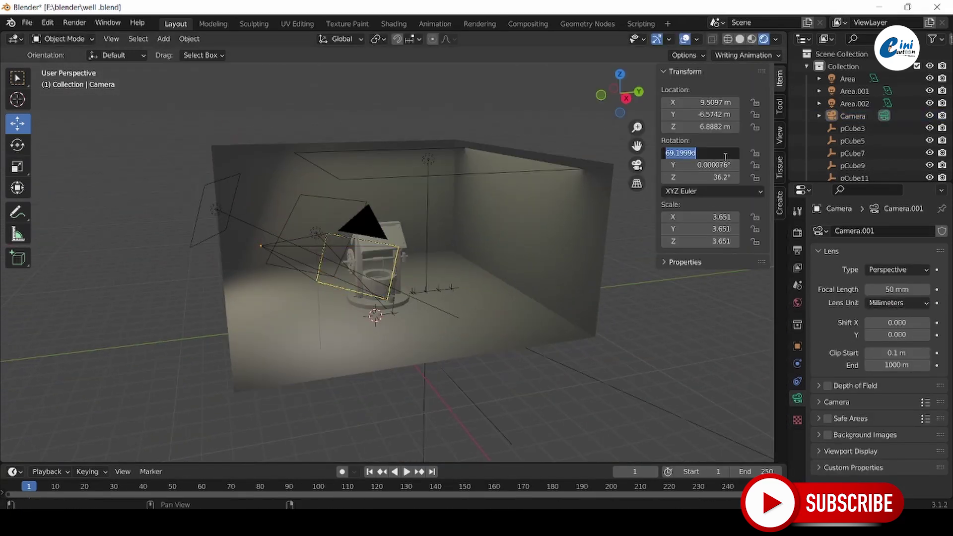
pyautogui.write('0')
pyautogui.press('Return')
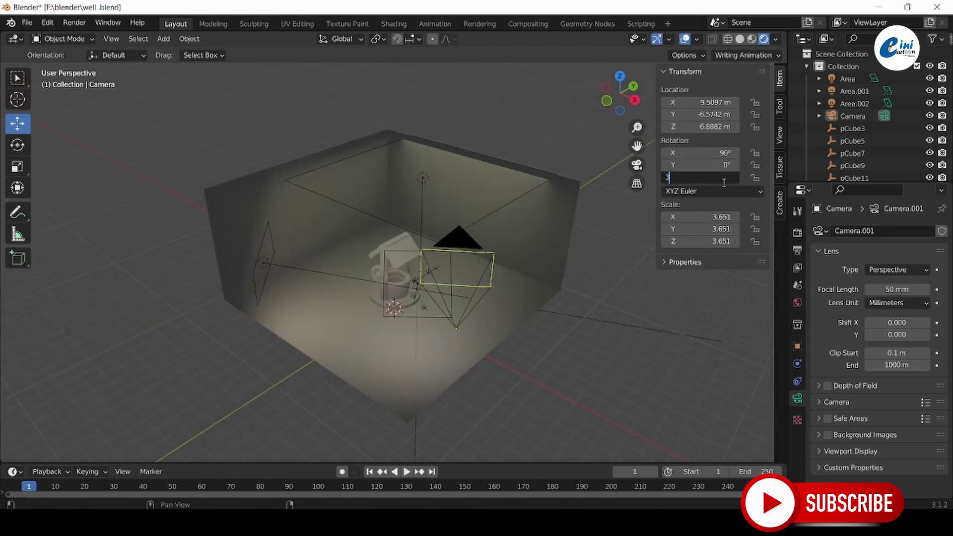
pyautogui.write('5')
pyautogui.press('Return')
# - Split the viewport and show the camera view in the right-hand area
pyautogui.click(779, 134)
pyautogui.scroll(-3, 348, 248)
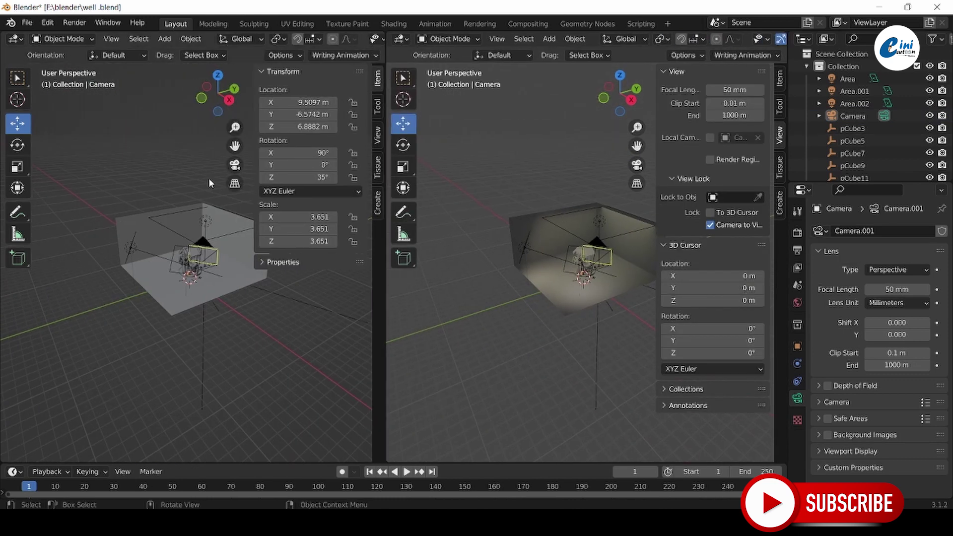
pyautogui.press('n')
pyautogui.scroll(3, 208, 183)
pyautogui.moveTo(566, 350); pyautogui.dragTo(546, 252, button='middle')
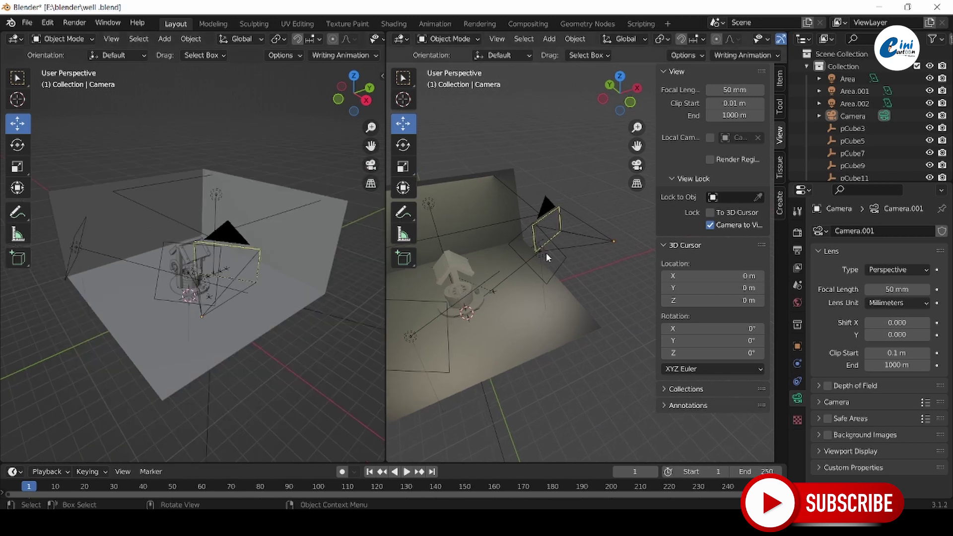
pyautogui.press('KP_0')
# - Lower the camera along Z to frame the well, then save
pyautogui.click(484, 199)
pyautogui.press('g')
pyautogui.press('z')
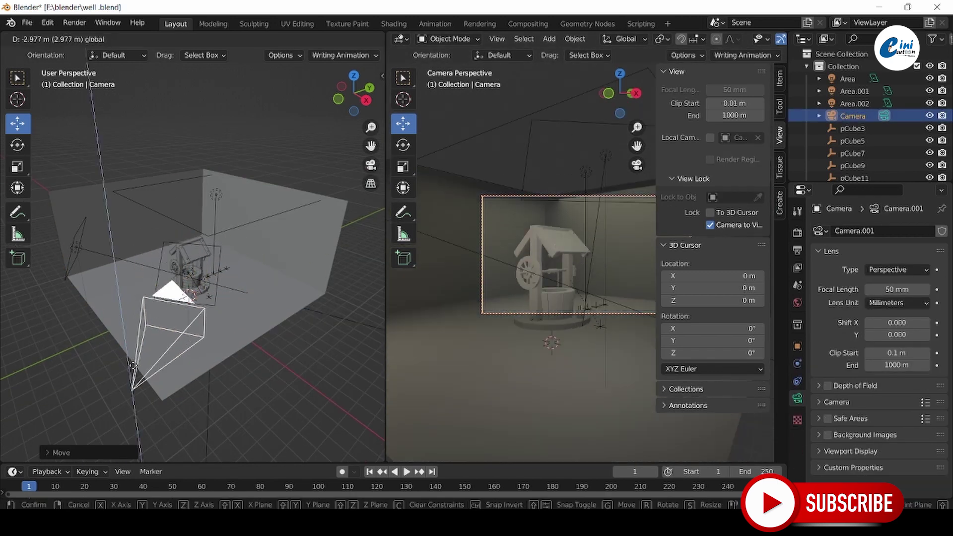
pyautogui.click(141, 411)
pyautogui.press('n')
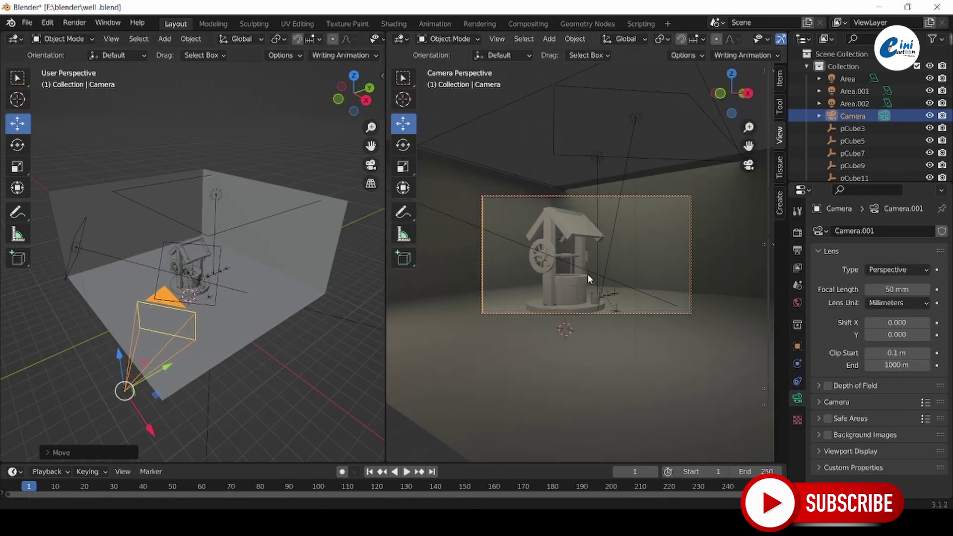
pyautogui.click(618, 245)
pyautogui.hotkey('ctrl', 's')
# - Join the two areas into a full-width camera view and frame the well larger
pyautogui.rightClick(386, 74)
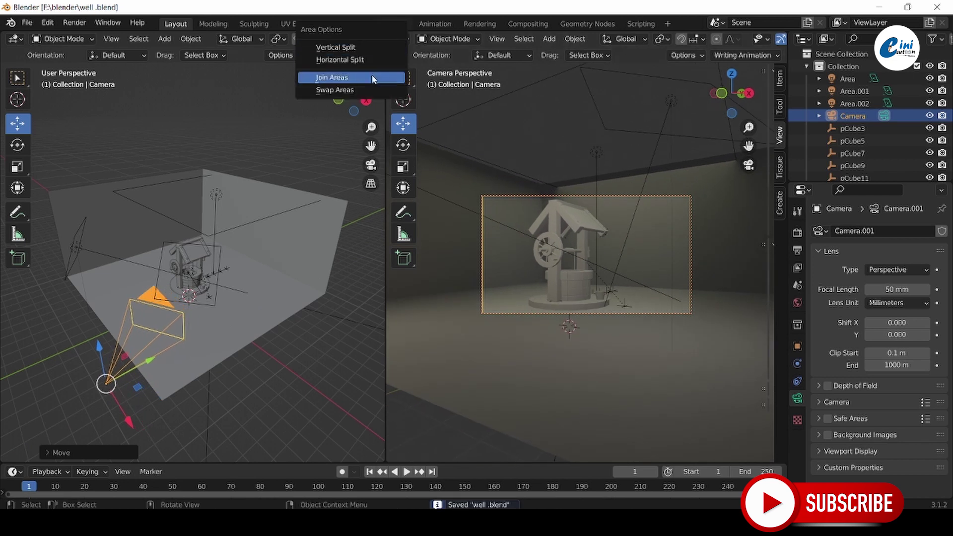
pyautogui.click(371, 75)
pyautogui.click(442, 295)
pyautogui.moveTo(441, 294); pyautogui.dragTo(486, 292, button='middle')
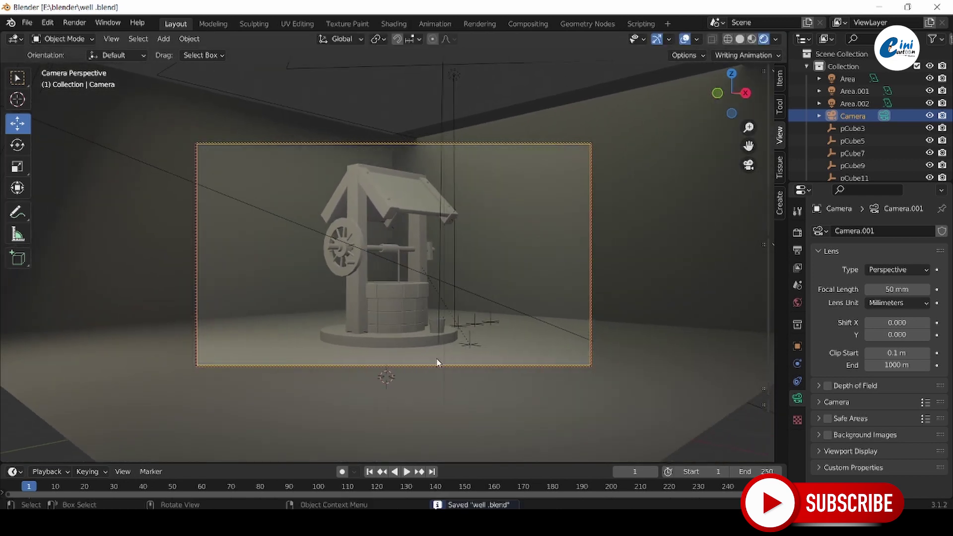
pyautogui.moveTo(437, 362); pyautogui.dragTo(425, 302, button='middle')
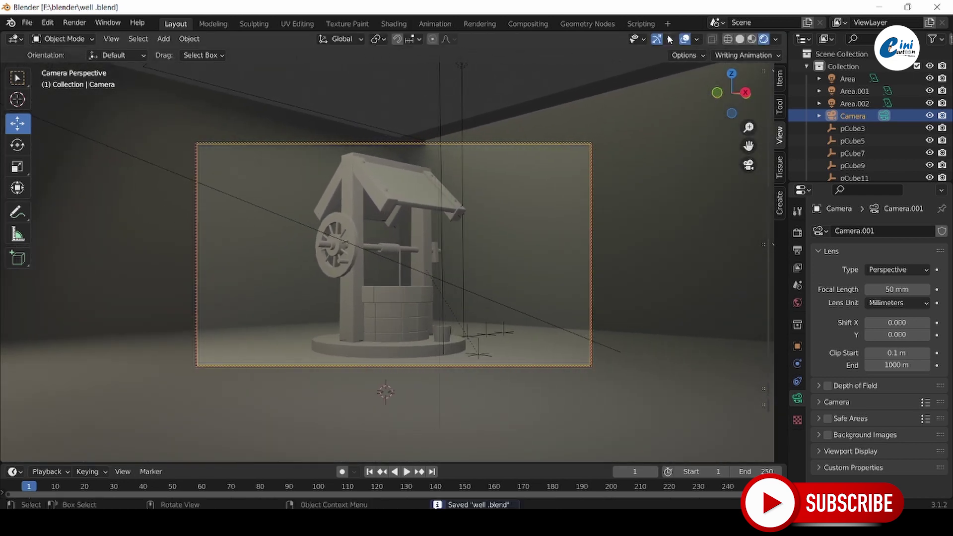
# - Select alternate faces on the well's wall in face select mode
pyautogui.click(913, 271)
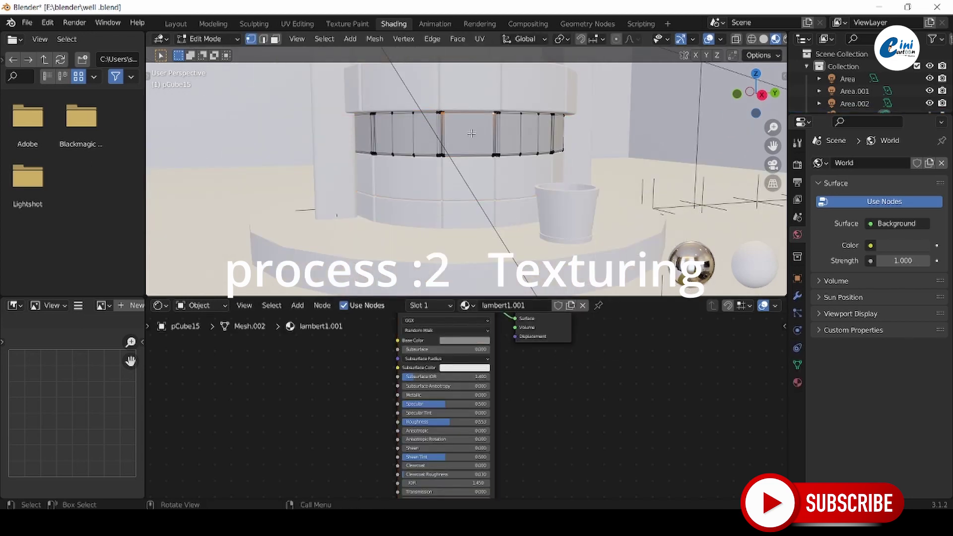
pyautogui.press('3')
pyautogui.click(471, 133)
pyautogui.scroll(-3, 471, 133)
pyautogui.moveTo(471, 133)
pyautogui.mouseDown(button='middle')
pyautogui.moveTo(419, 162)
pyautogui.moveTo(437, 138)
pyautogui.mouseUp(button='middle')
pyautogui.scroll(2, 437, 139)
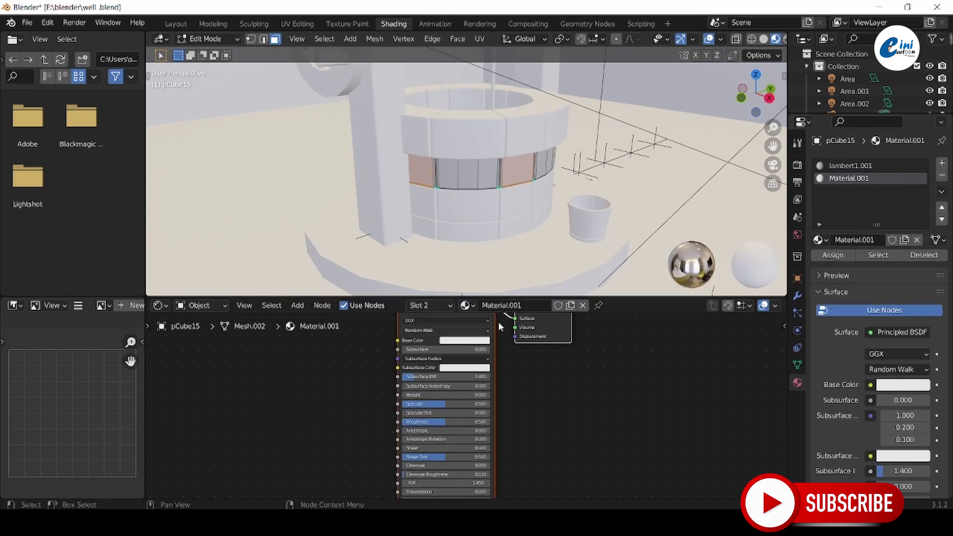
pyautogui.scroll(4, 477, 174)
pyautogui.scroll(5, 421, 438)
# - Make the selected faces' material dark grey and slightly metallic, save, and switch to Cycles
pyautogui.moveTo(347, 376); pyautogui.dragTo(357, 376)
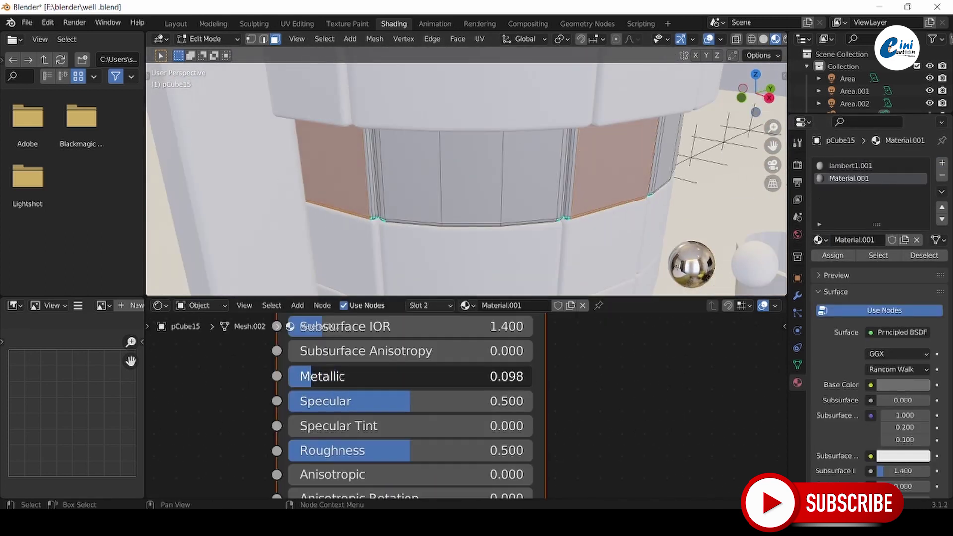
pyautogui.moveTo(677, 359); pyautogui.dragTo(689, 489, button='middle')
pyautogui.click(473, 356)
pyautogui.moveTo(571, 319); pyautogui.dragTo(447, 319)
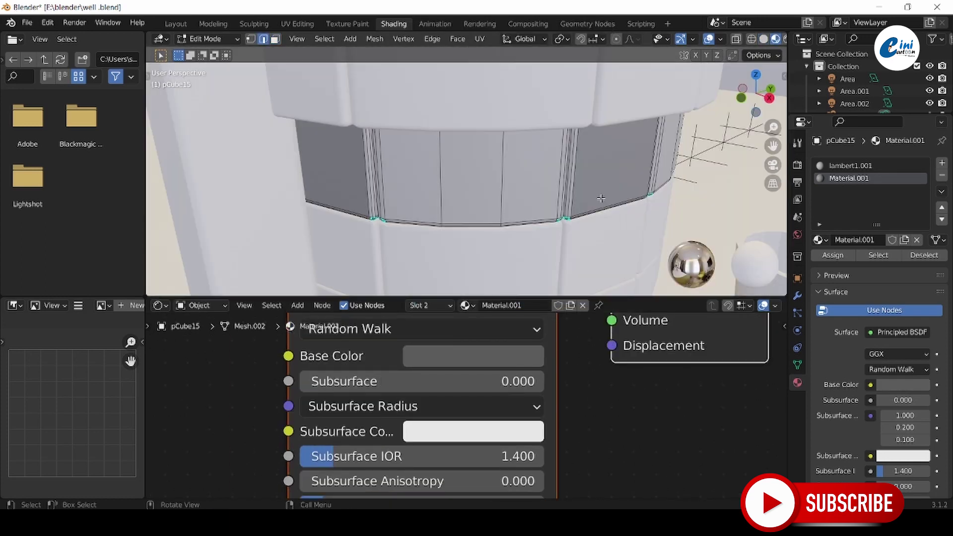
pyautogui.press('Tab')
pyautogui.scroll(-5, 601, 198)
pyautogui.moveTo(506, 178); pyautogui.dragTo(467, 149, button='middle')
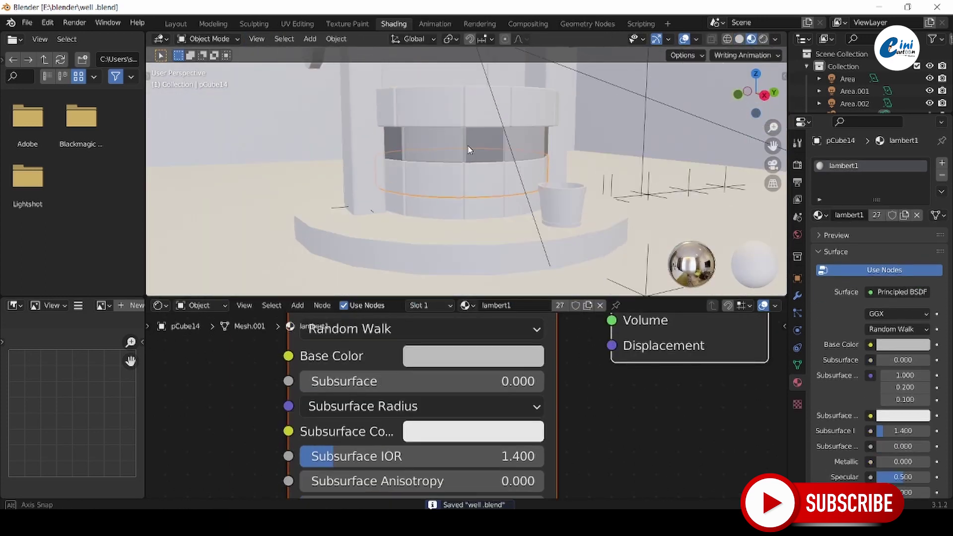
pyautogui.hotkey('ctrl', 's')
pyautogui.click(797, 165)
pyautogui.click(908, 163)
pyautogui.click(894, 189)
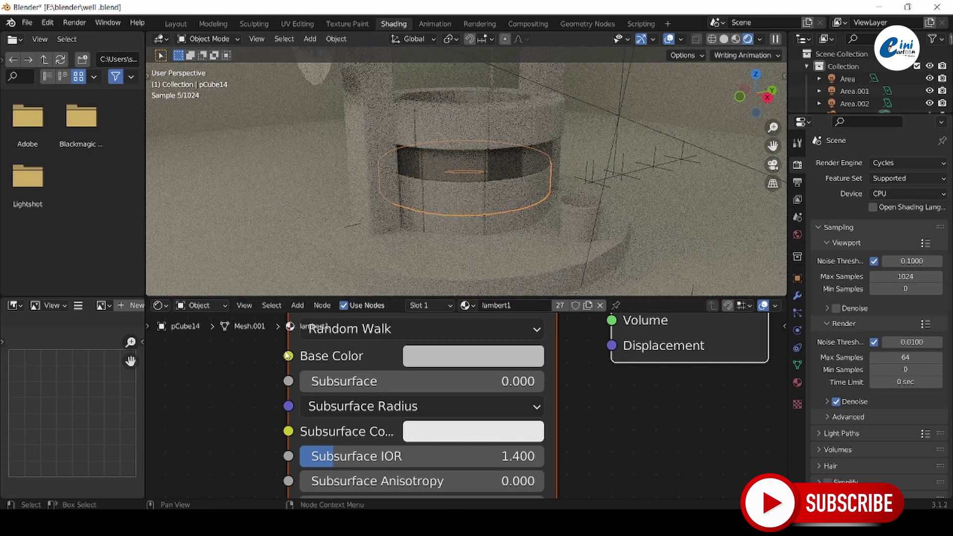
pyautogui.hotkey('ctrl', 'z')
# - Darken the top ring's base colour and inspect its faces from above
pyautogui.click(751, 39)
pyautogui.click(500, 133)
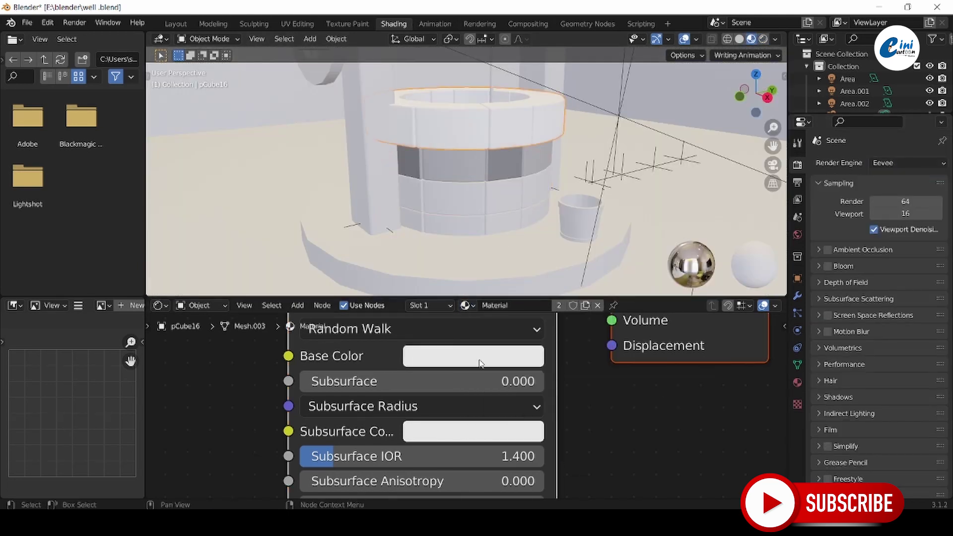
pyautogui.click(473, 355)
pyautogui.press('Tab')
pyautogui.moveTo(454, 127); pyautogui.dragTo(470, 307, button='middle')
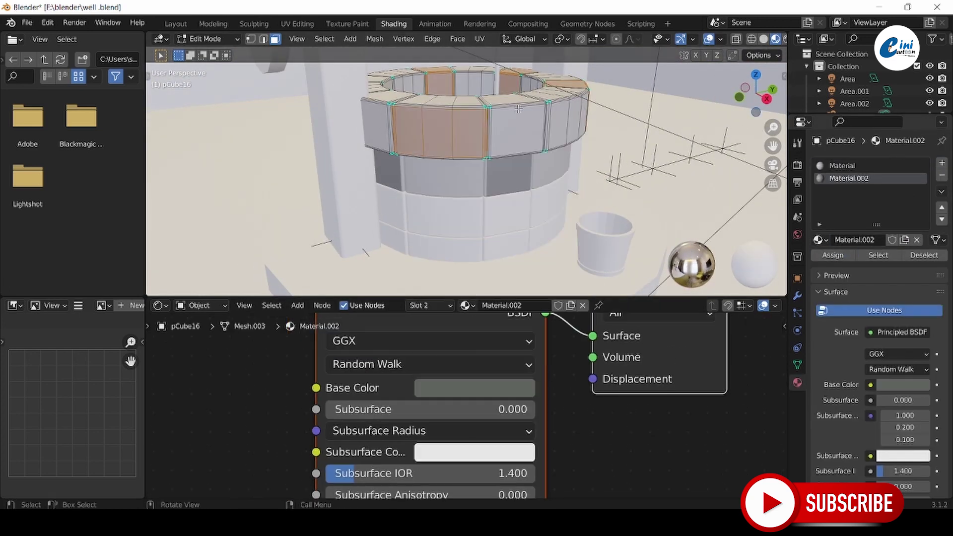
pyautogui.press('z')
pyautogui.press('Tab')
# - Give the middle ring pCube14 Material.001 with a light grey base colour, then save
pyautogui.click(503, 150)
pyautogui.moveTo(535, 153); pyautogui.dragTo(496, 149, button='middle')
pyautogui.click(500, 371)
pyautogui.press('Tab')
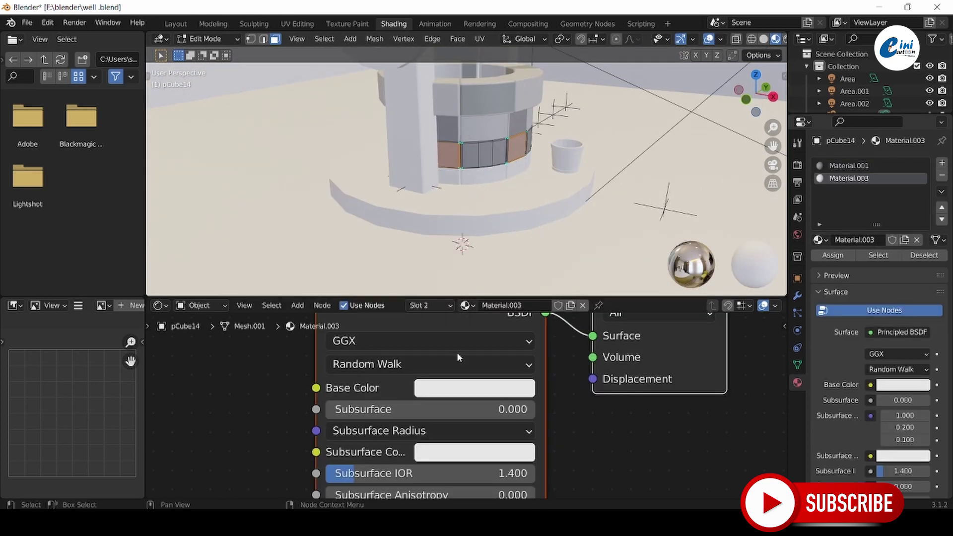
pyautogui.click(474, 387)
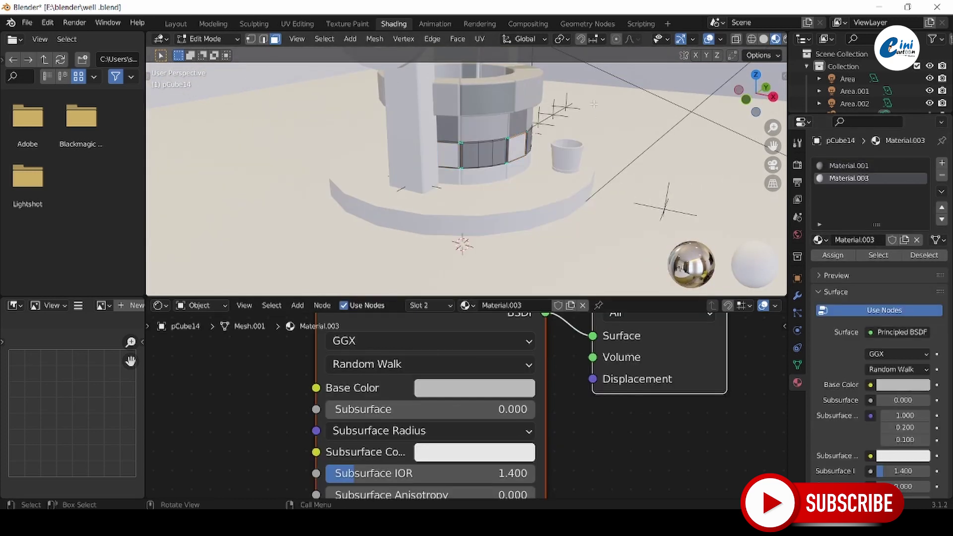
pyautogui.press('Tab')
pyautogui.hotkey('ctrl', 's')
# - Set the dark blocks to Metallic 0.142, Roughness 0.558 and preview them rendered in Cycles
pyautogui.scroll(1, 378, 401)
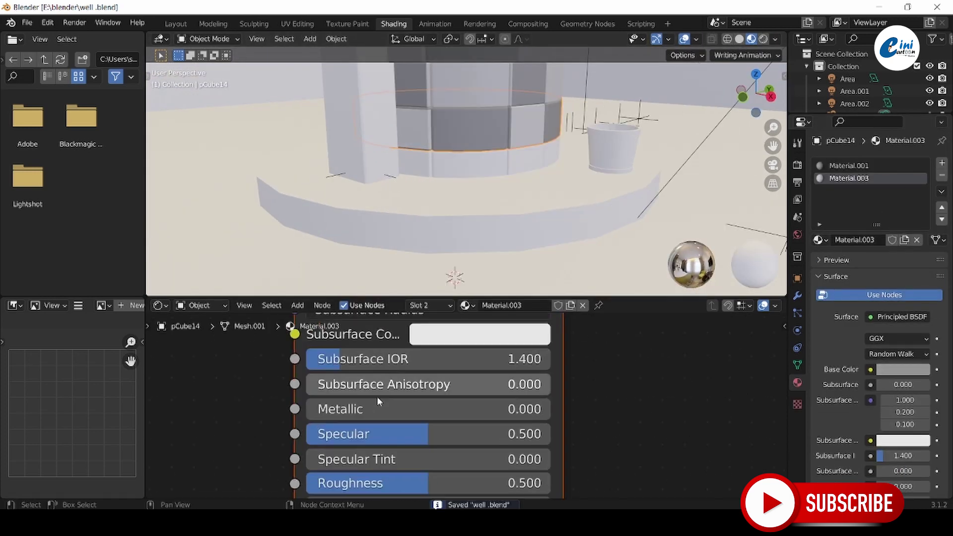
pyautogui.moveTo(378, 408); pyautogui.dragTo(413, 409)
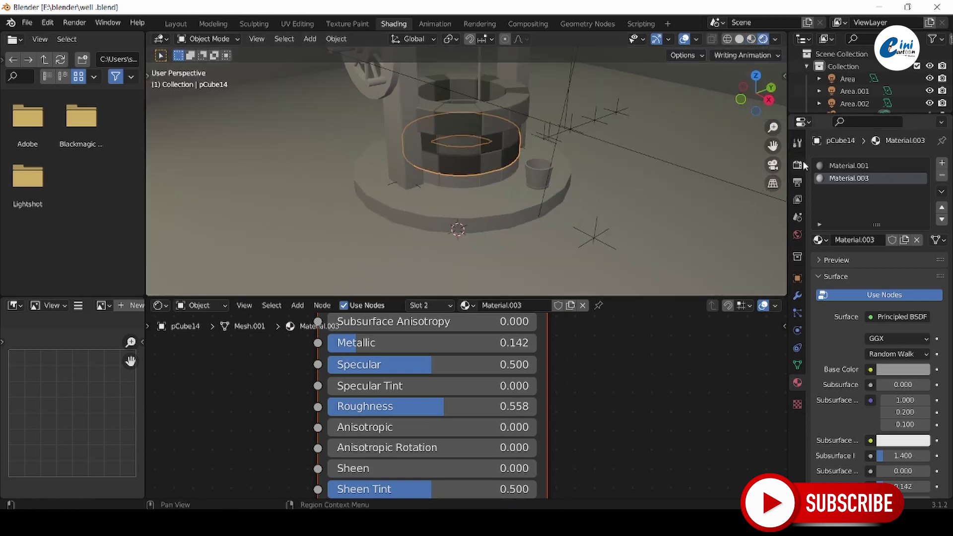
pyautogui.click(797, 165)
pyautogui.click(903, 163)
pyautogui.click(850, 204)
pyautogui.click(498, 78)
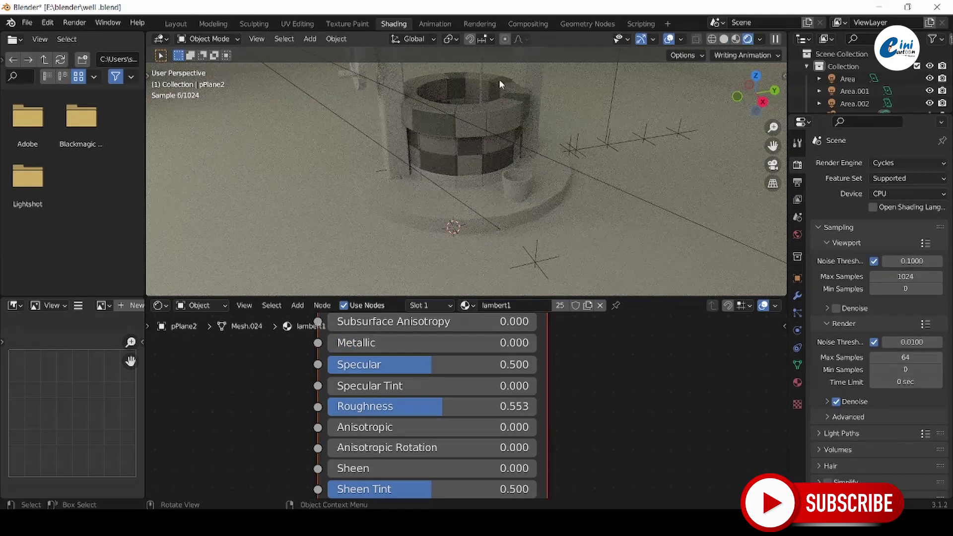
# - Darken the top ring's material, switch to Eevee, save, and view through the camera
pyautogui.click(448, 139)
pyautogui.click(797, 382)
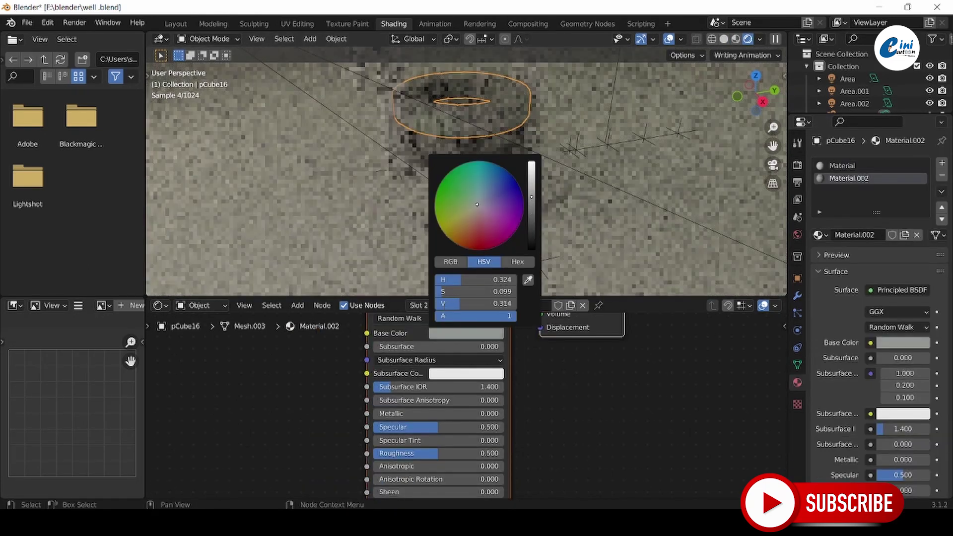
pyautogui.click(875, 177)
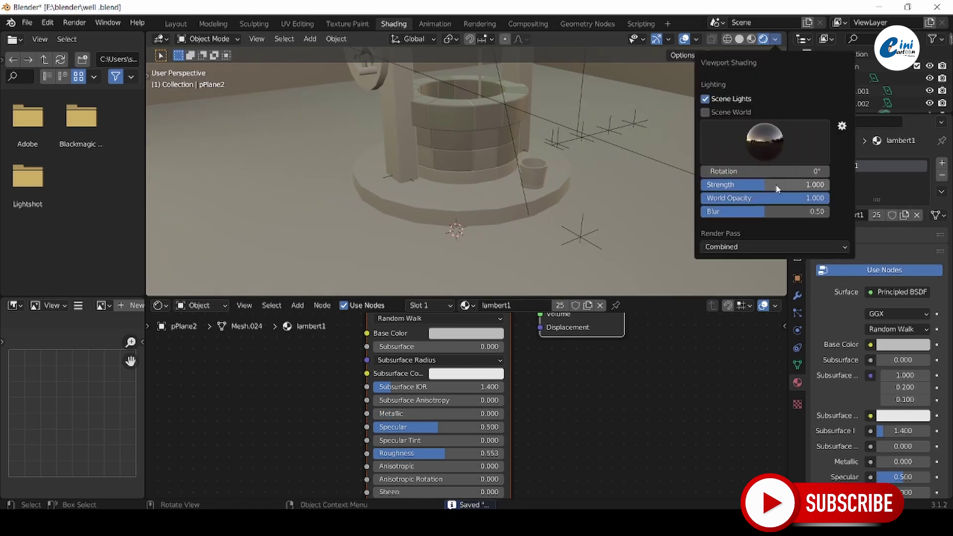
pyautogui.hotkey('ctrl', 's')
pyautogui.press('KP_0')
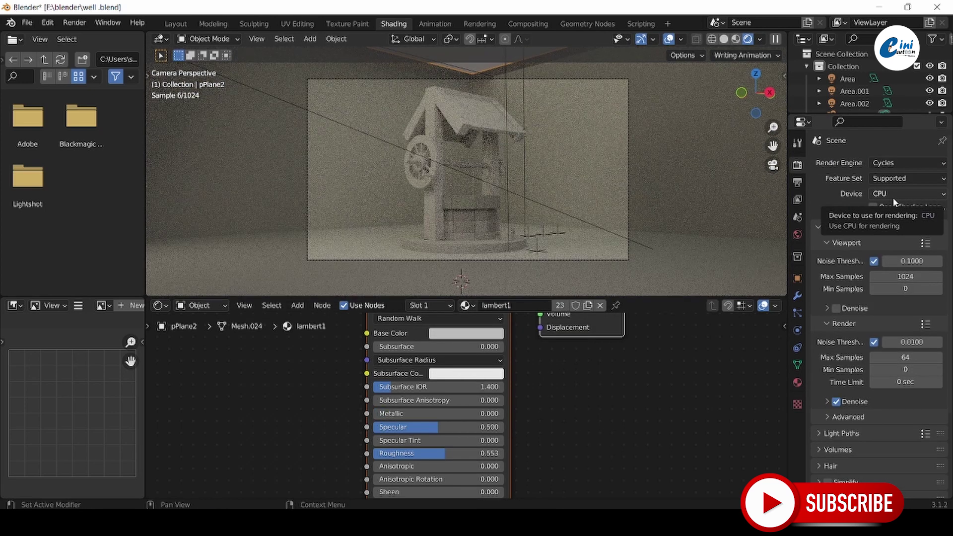
# - Switch to Eevee, select the roof panel and render a test image
pyautogui.click(913, 163)
pyautogui.click(884, 177)
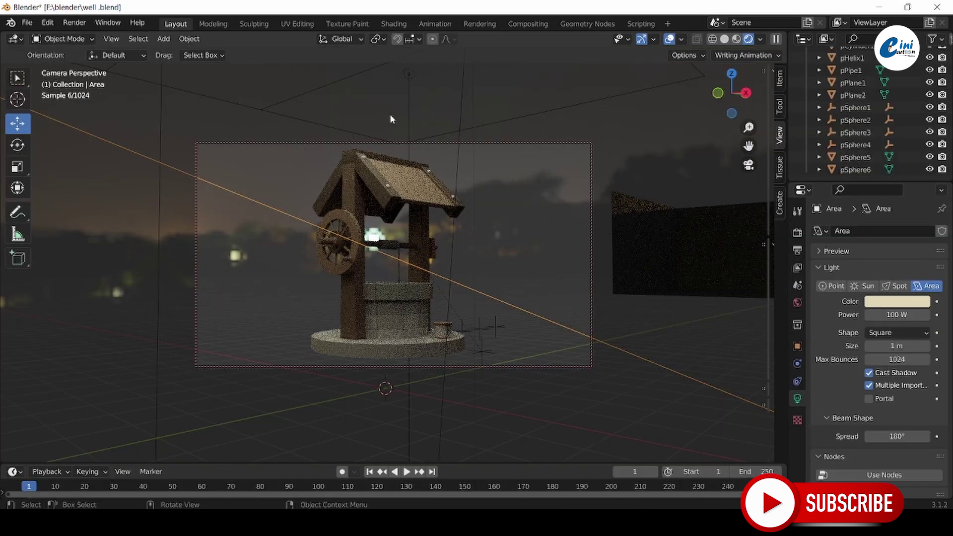
pyautogui.click(404, 183)
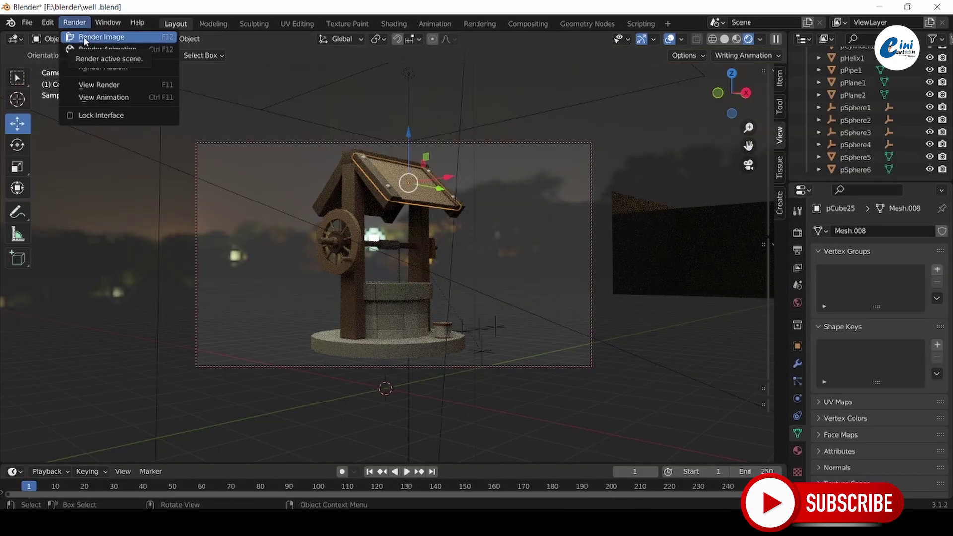
pyautogui.click(83, 37)
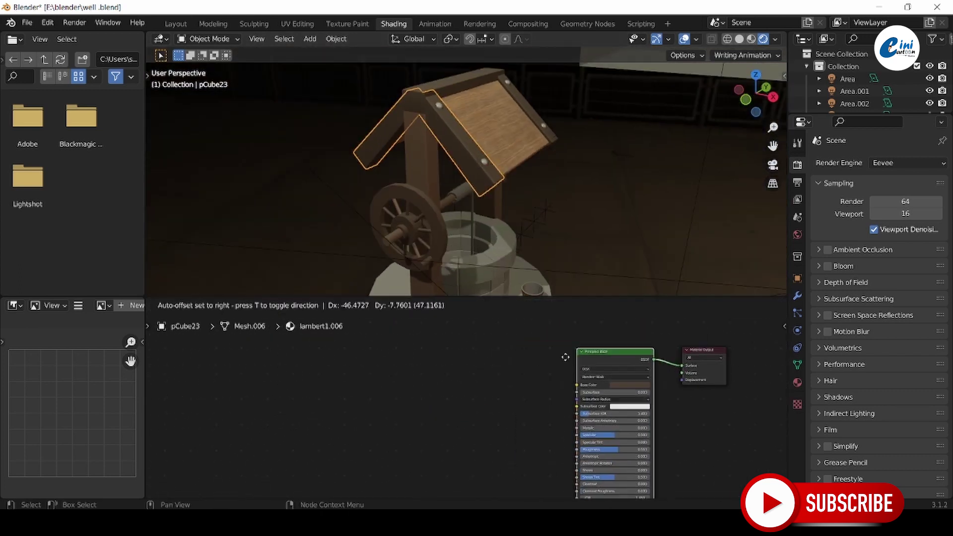
# - Add a Mix node to the roof beams' material
pyautogui.hotkey('shift', 'a')
pyautogui.click(347, 340)
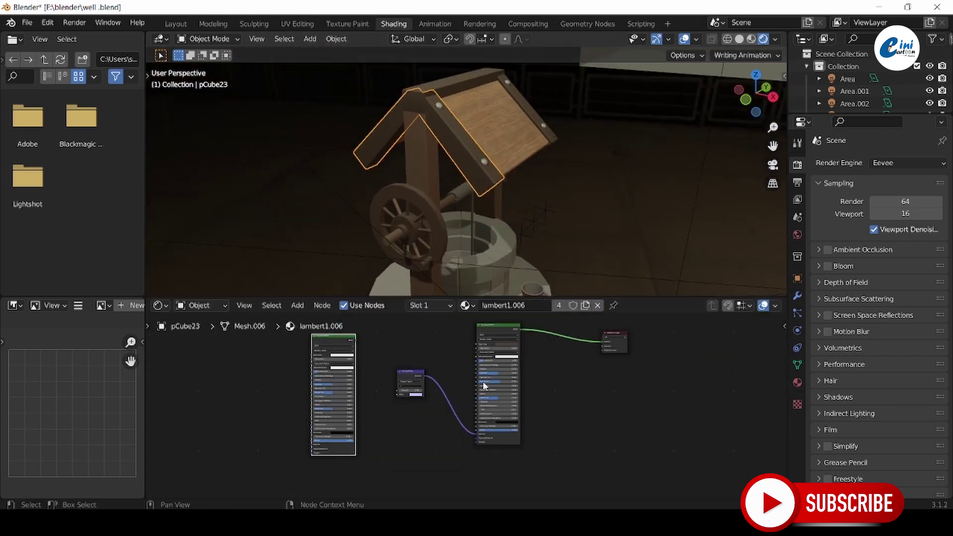
pyautogui.click(317, 320)
pyautogui.write('mix')
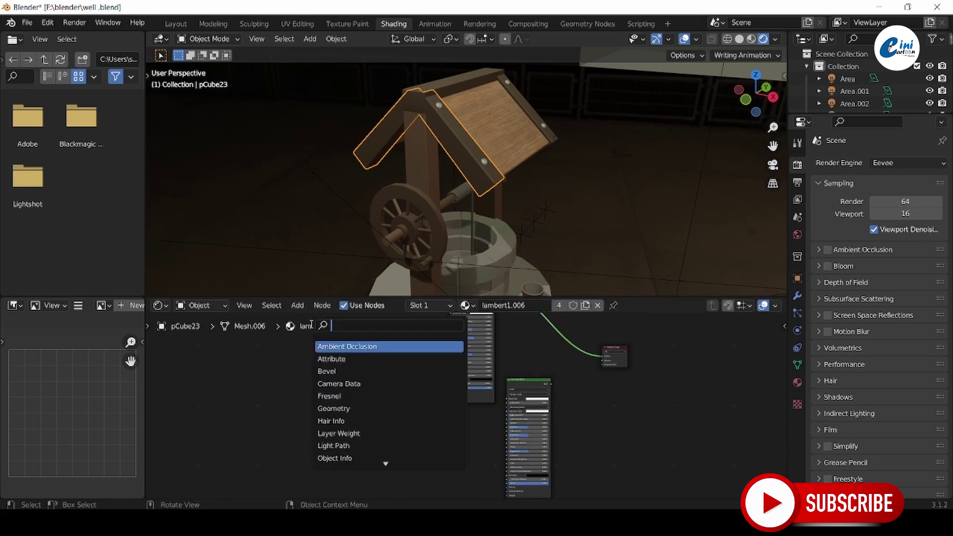
pyautogui.click(607, 352)
pyautogui.scroll(2, 592, 413)
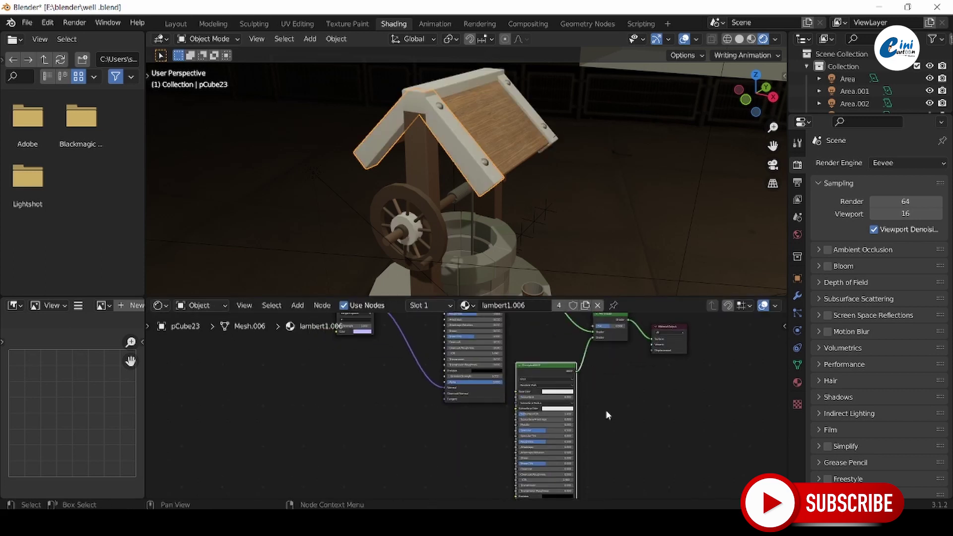
# - Load the Wood058 maps via Principled Texture Setup and rename the material side wood
pyautogui.hotkey('ctrl', 'shift', 't')
pyautogui.keyDown('ctrl'); pyautogui.click(342, 383); pyautogui.keyUp('ctrl')
pyautogui.press('Return')
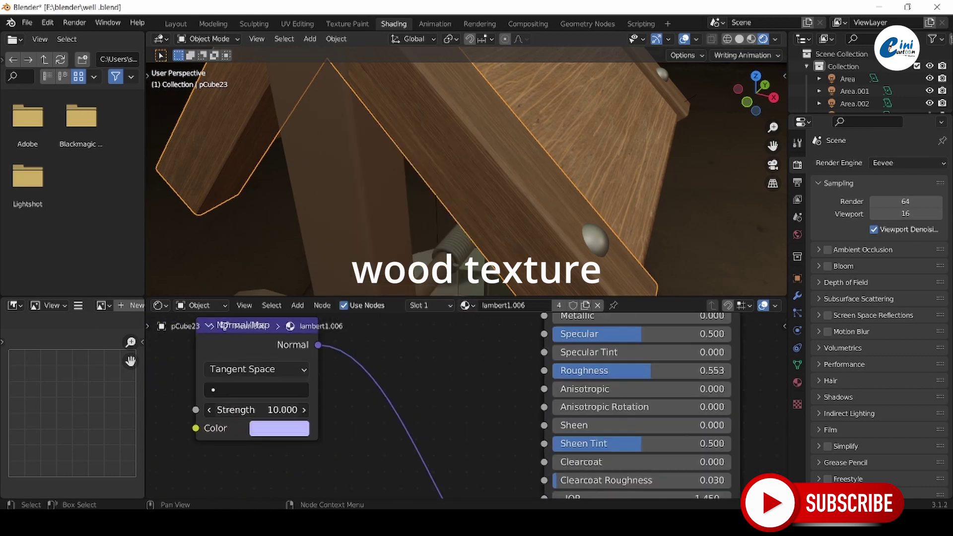
pyautogui.doubleClick(503, 305)
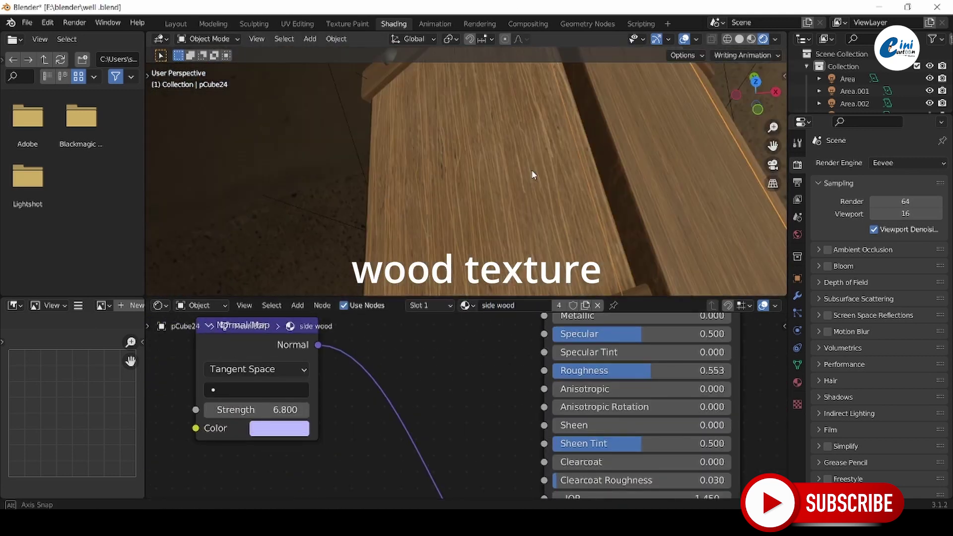
pyautogui.click(467, 306)
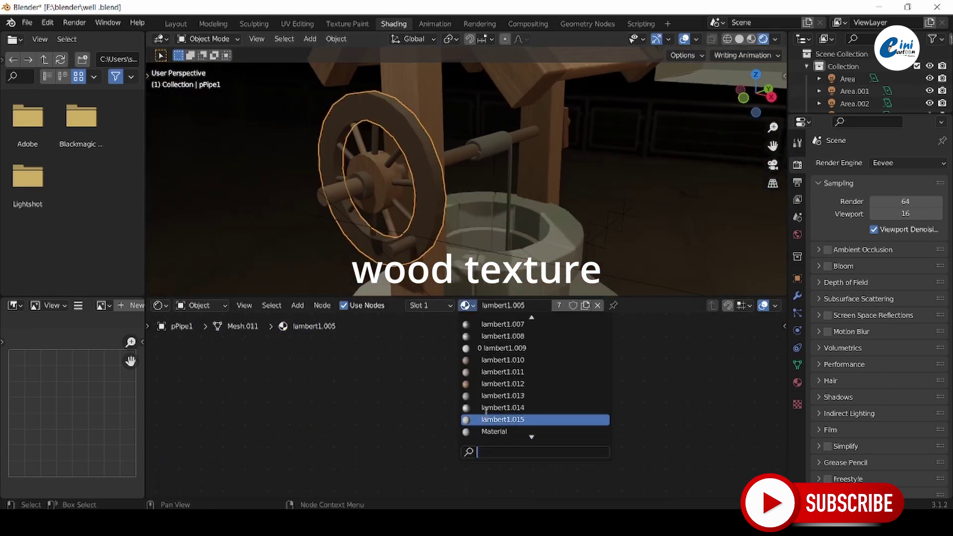
# - Assign the wood material to the wheel and raise lambert1.014's Metallic to 0.473
pyautogui.scroll(2, 355, 365)
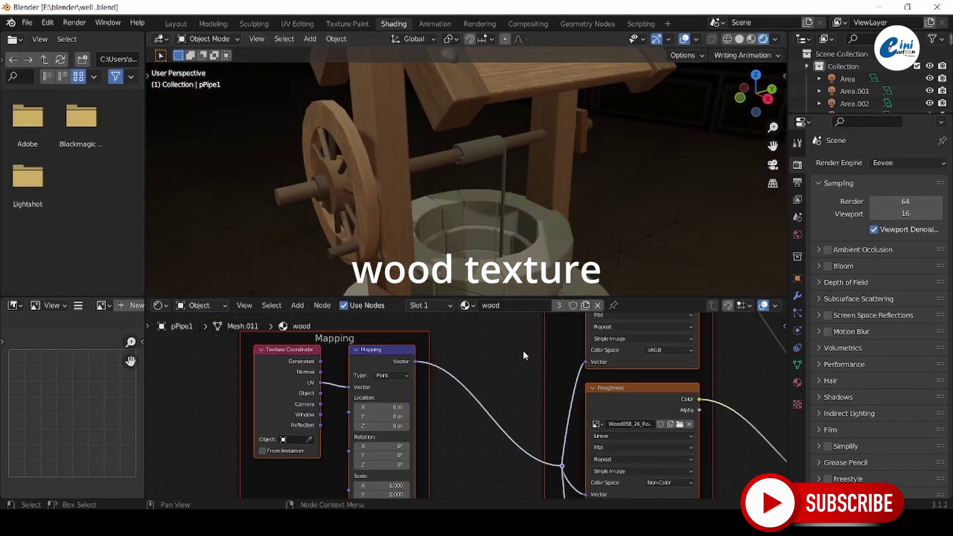
pyautogui.click(465, 305)
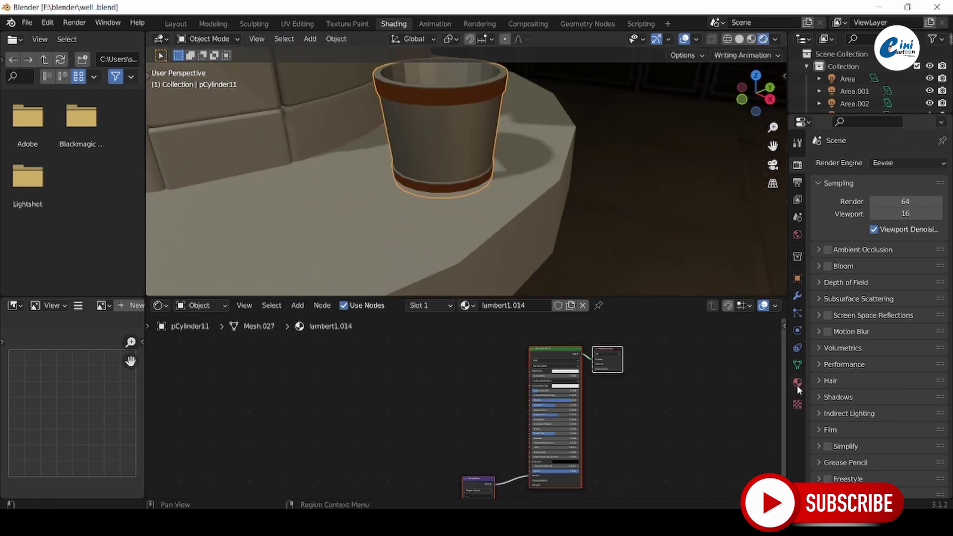
pyautogui.click(797, 382)
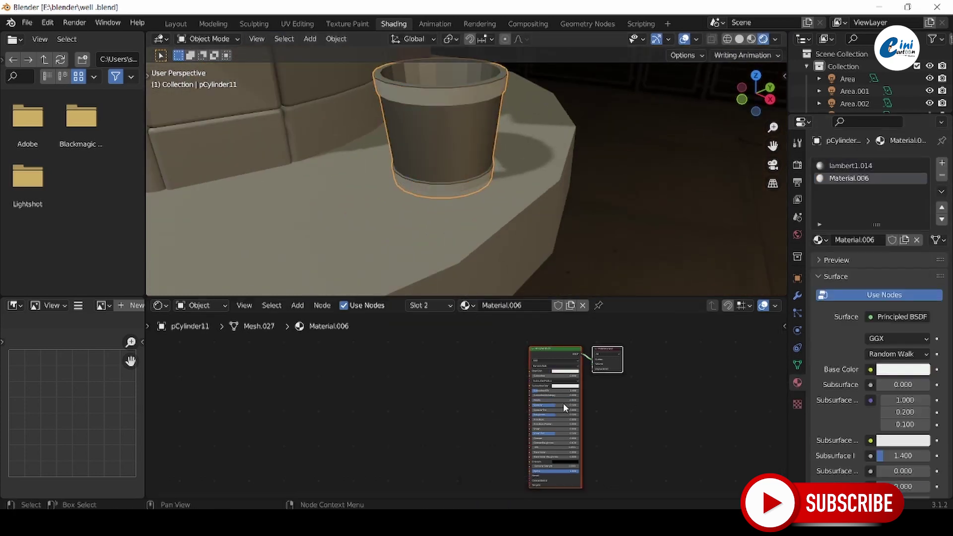
pyautogui.scroll(5, 563, 408)
pyautogui.moveTo(615, 378); pyautogui.dragTo(641, 378)
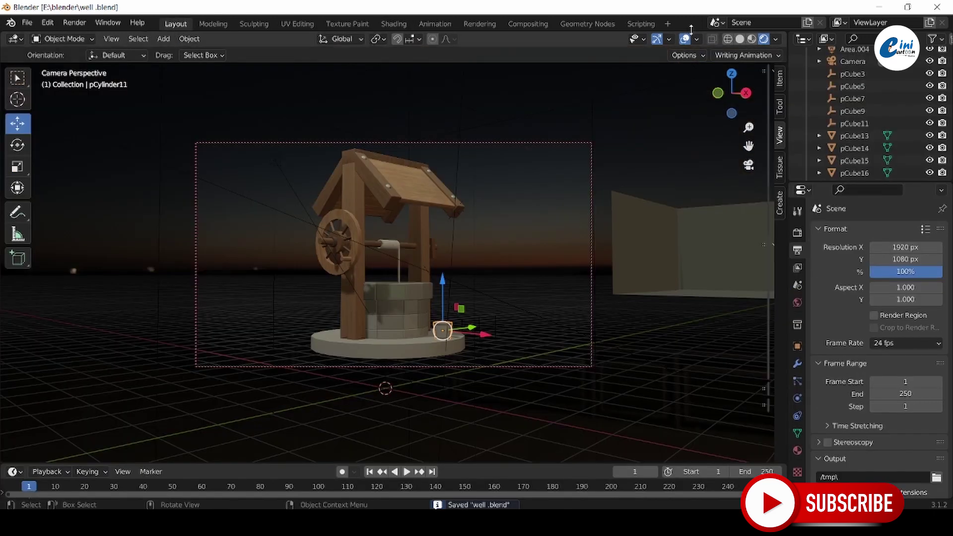
# - Disable Scene World, keep Scene Lights on, and dim viewport world strength to 0.008
pyautogui.click(775, 39)
pyautogui.click(705, 112)
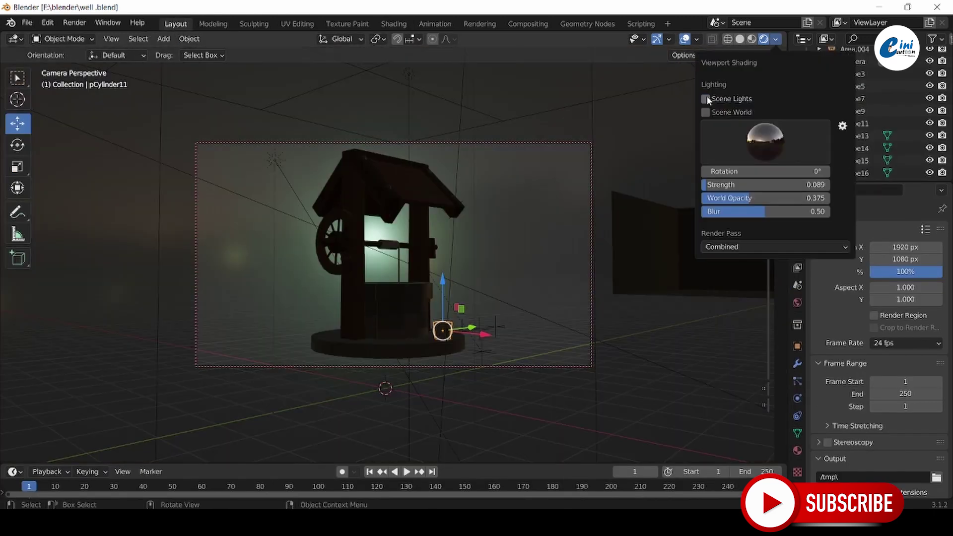
pyautogui.click(724, 146)
pyautogui.click(706, 112)
pyautogui.moveTo(714, 185); pyautogui.dragTo(708, 172)
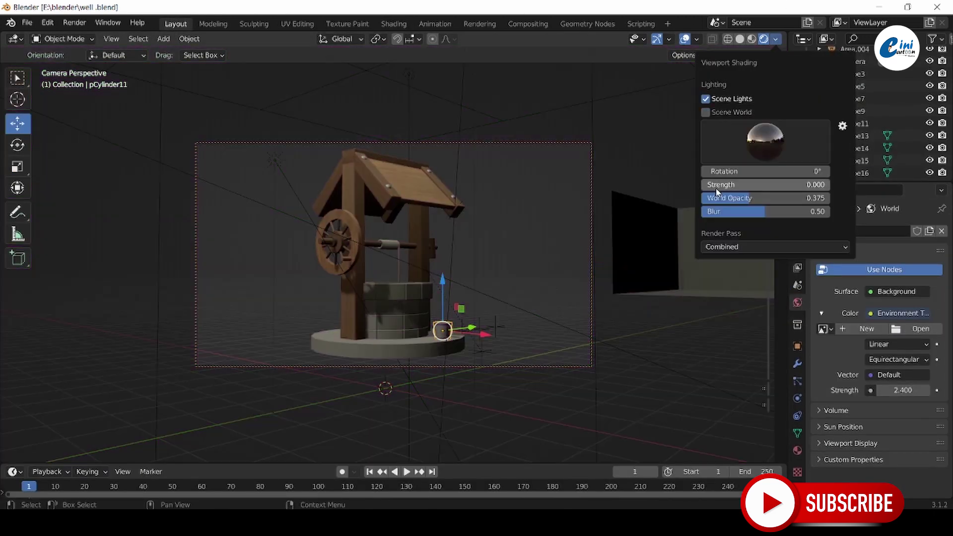
pyautogui.click(768, 129)
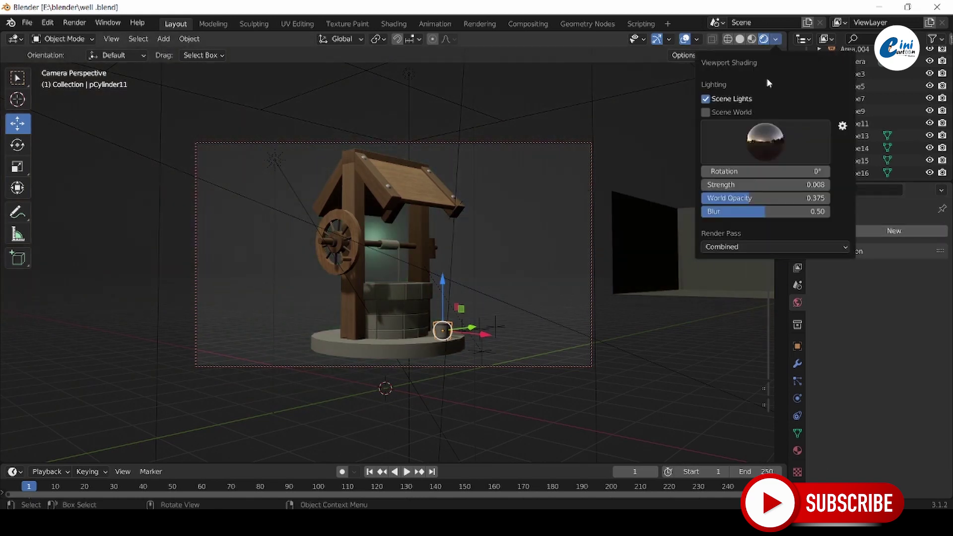